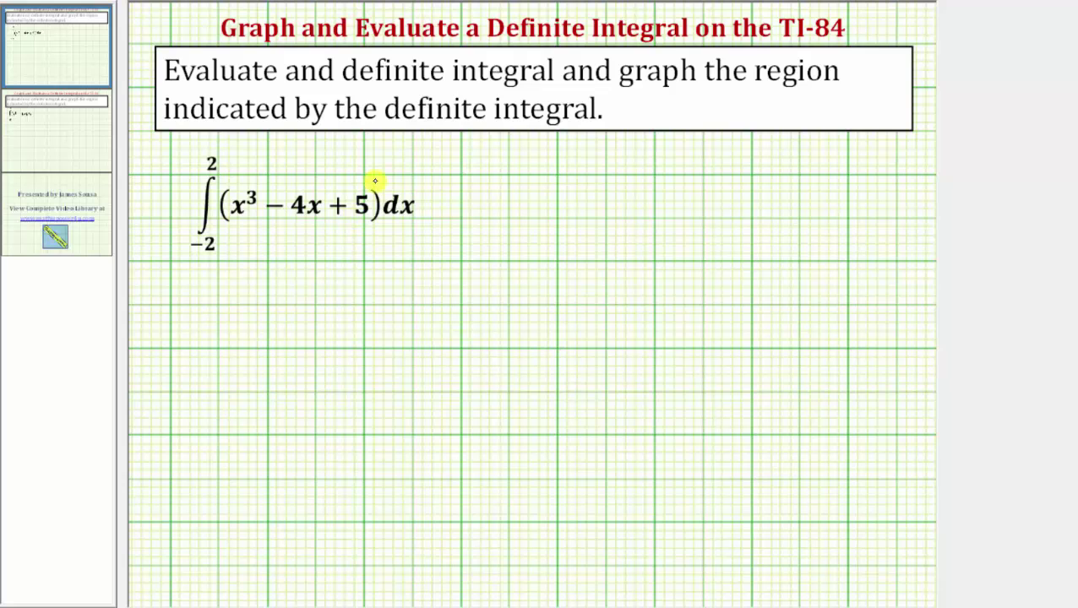
# Enter X³−4X+5 on the Y1 line of the function editor
pyautogui.click(847, 222)
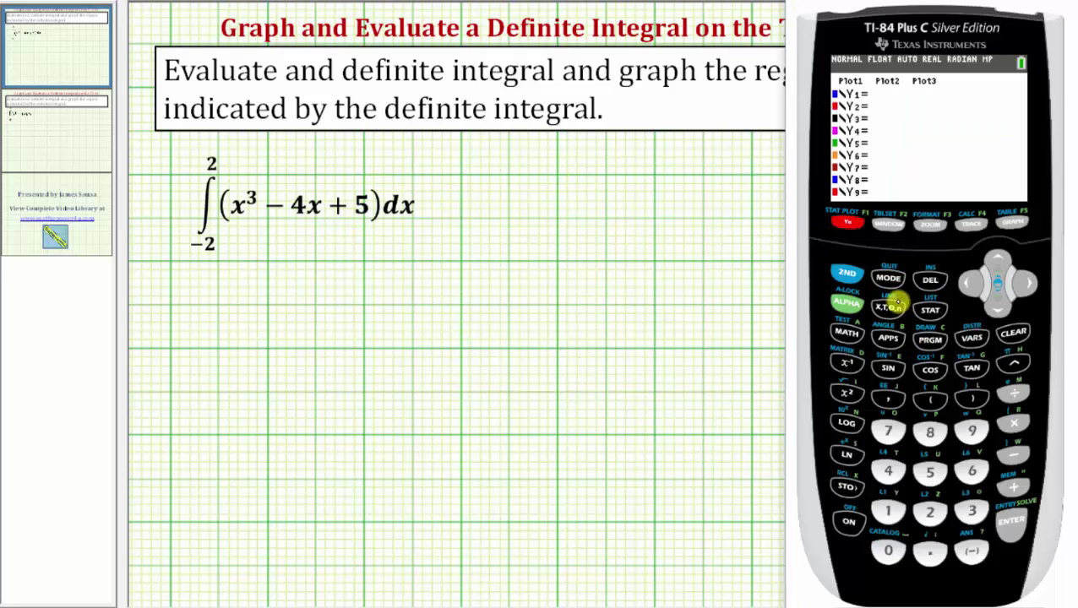
pyautogui.click(888, 308)
pyautogui.click(1014, 362)
pyautogui.click(973, 512)
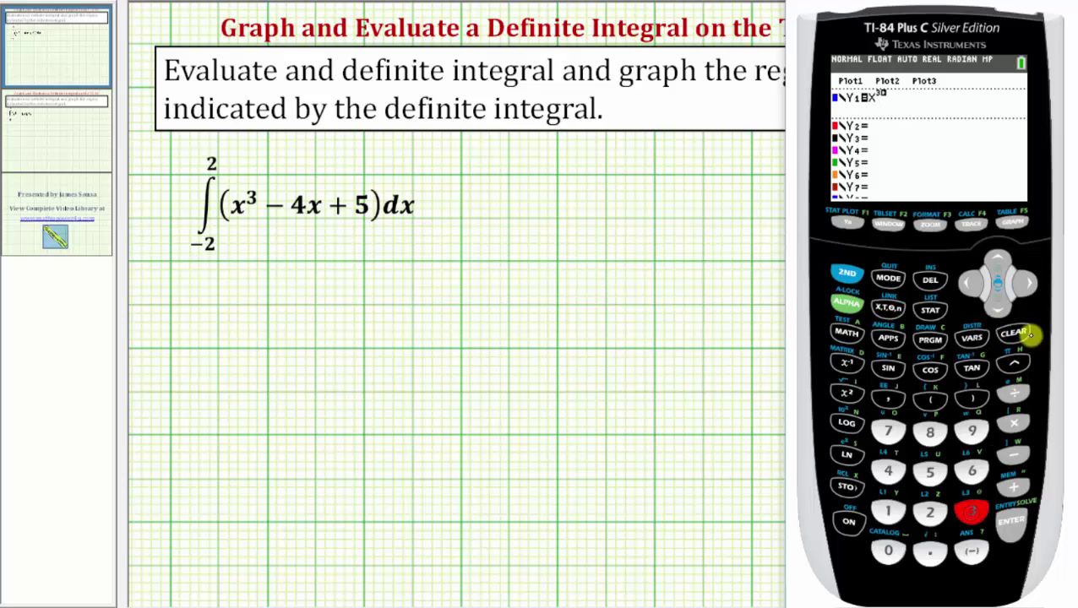
pyautogui.click(1032, 288)
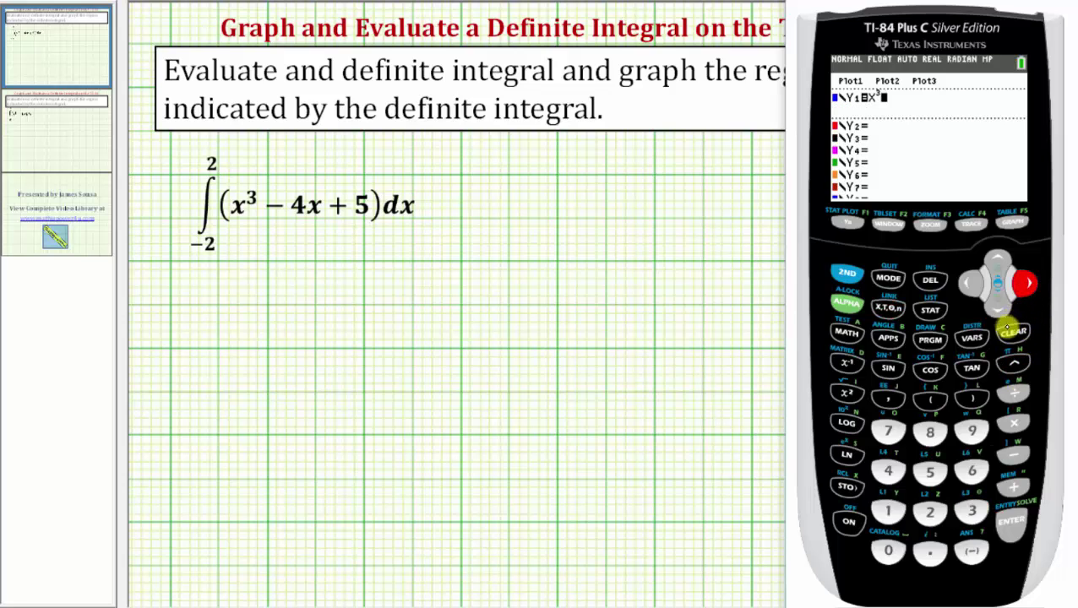
pyautogui.click(1013, 454)
pyautogui.click(887, 470)
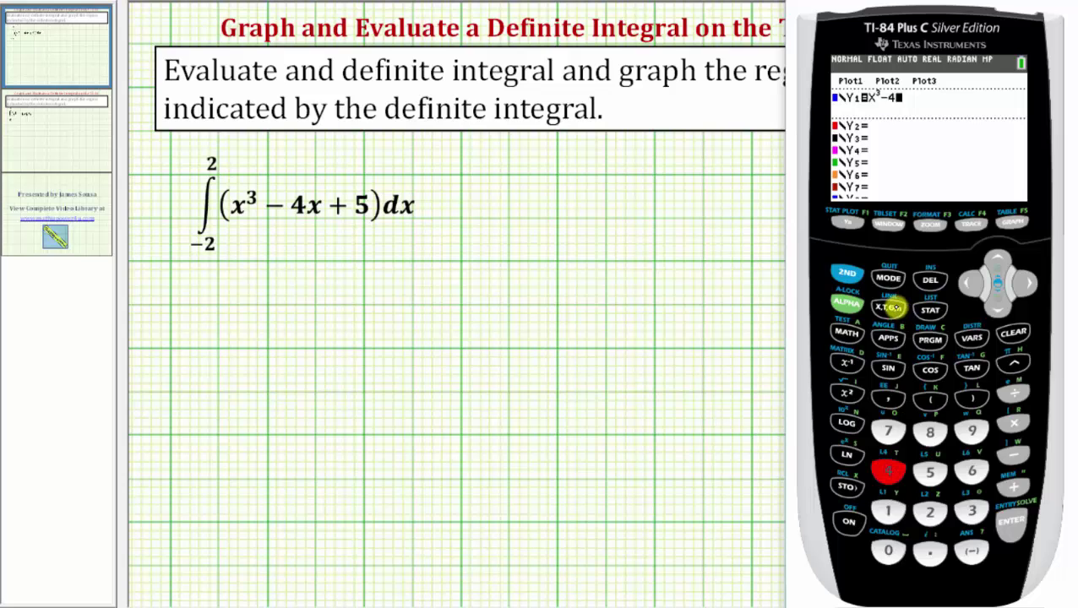
pyautogui.click(888, 307)
pyautogui.click(1010, 488)
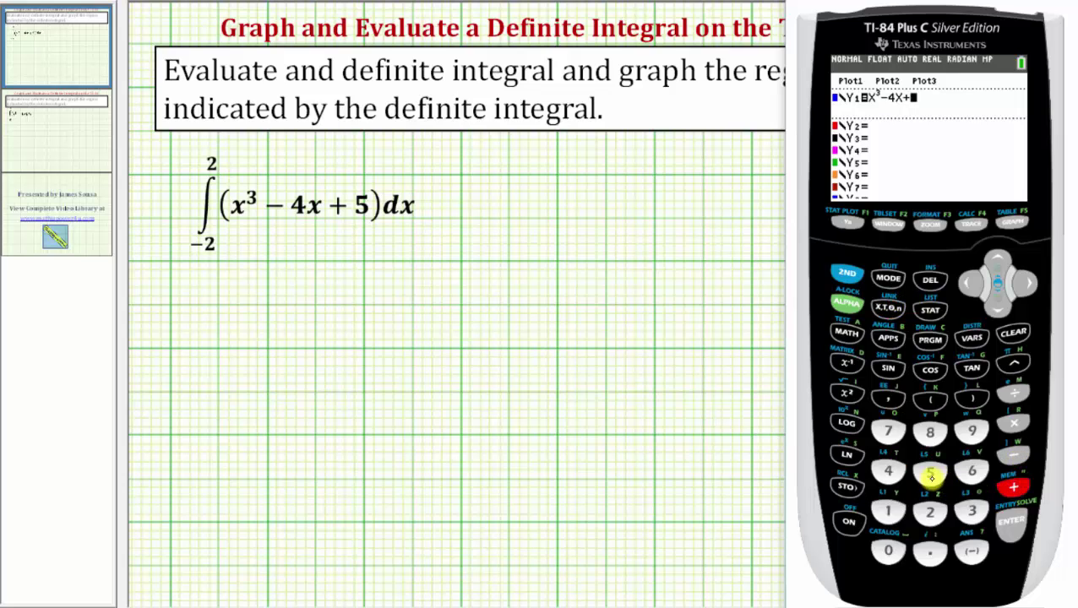
pyautogui.click(932, 478)
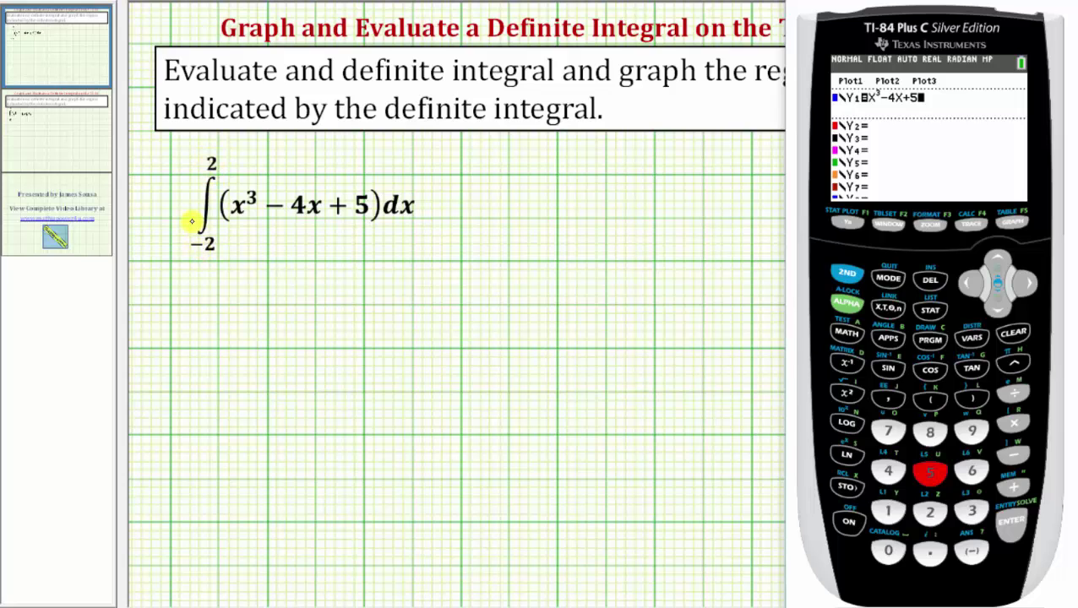
pyautogui.click(929, 237)
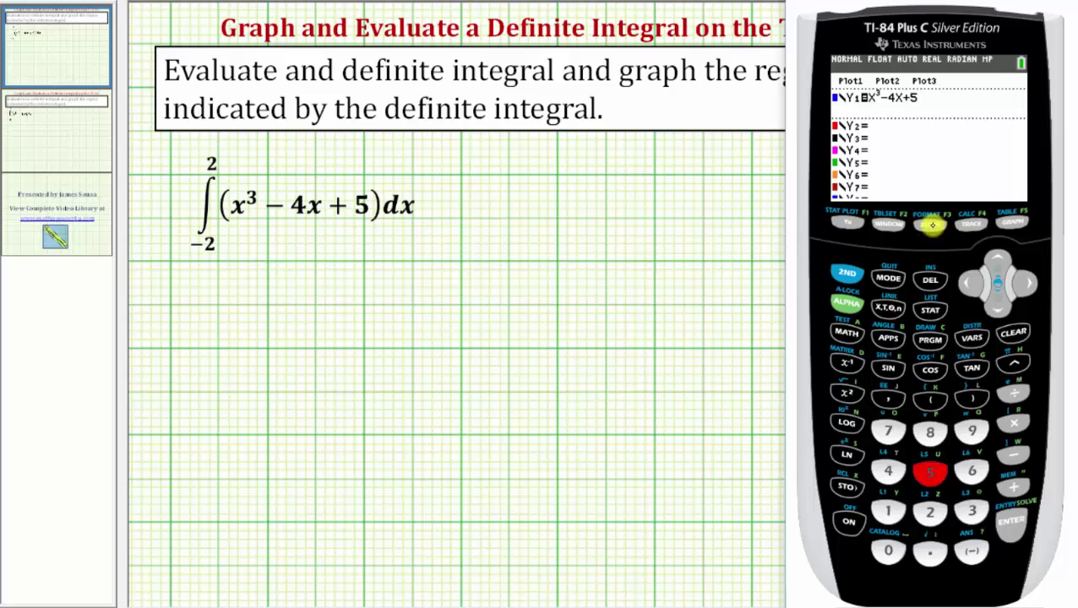
# Graph Y1 in the ZStandard window (−10 to 10 on both axes)
pyautogui.press('6')
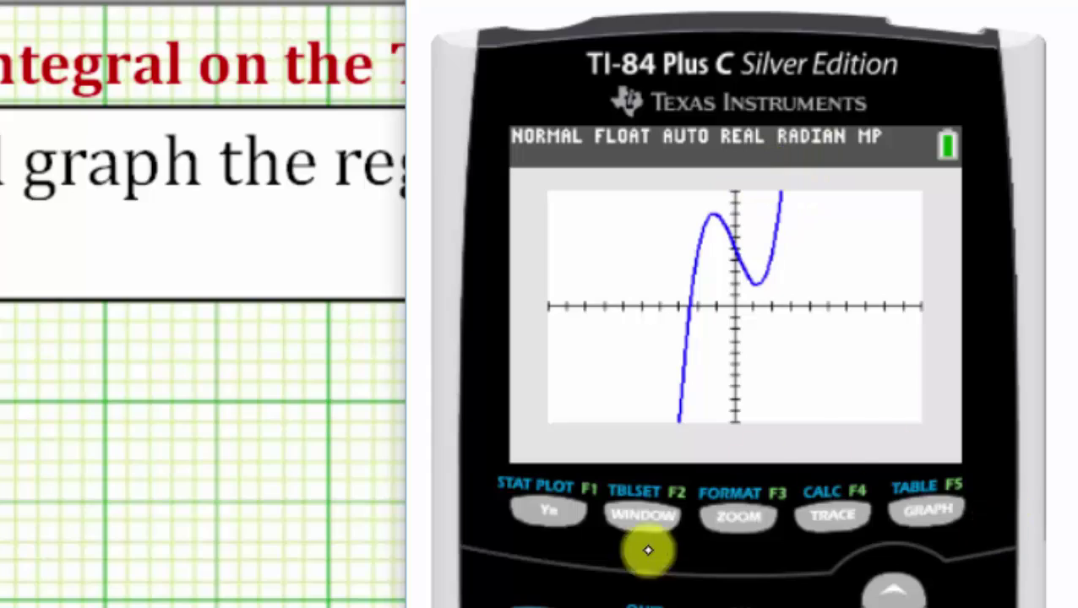
pyautogui.click(642, 515)
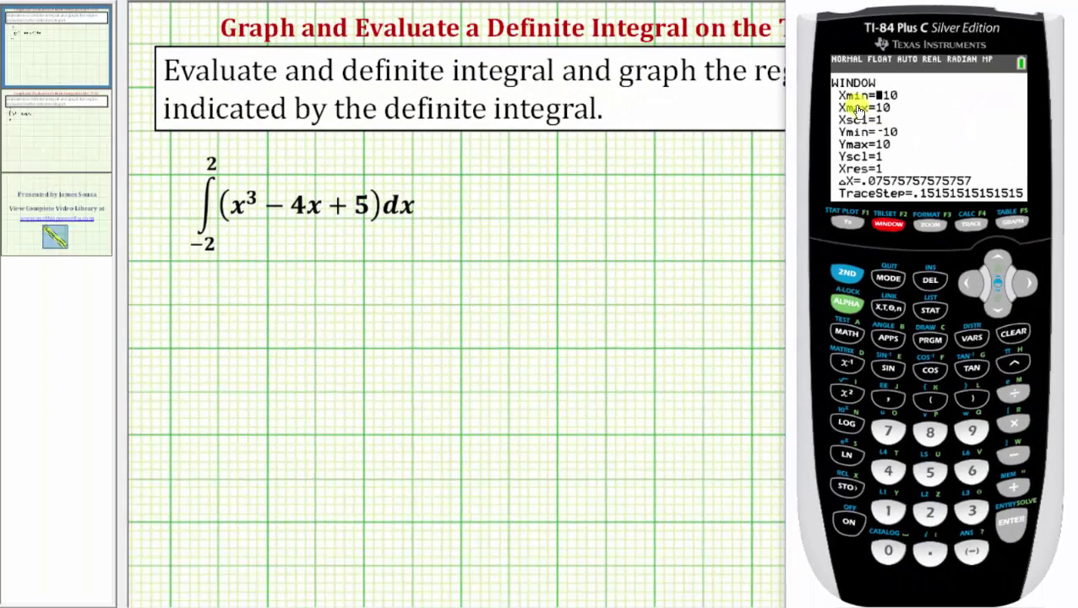
# Set Xmin −3, Xmax 3, Xscl 1 and Ymin −2, then redraw the cubic
pyautogui.click(971, 551)
pyautogui.click(971, 511)
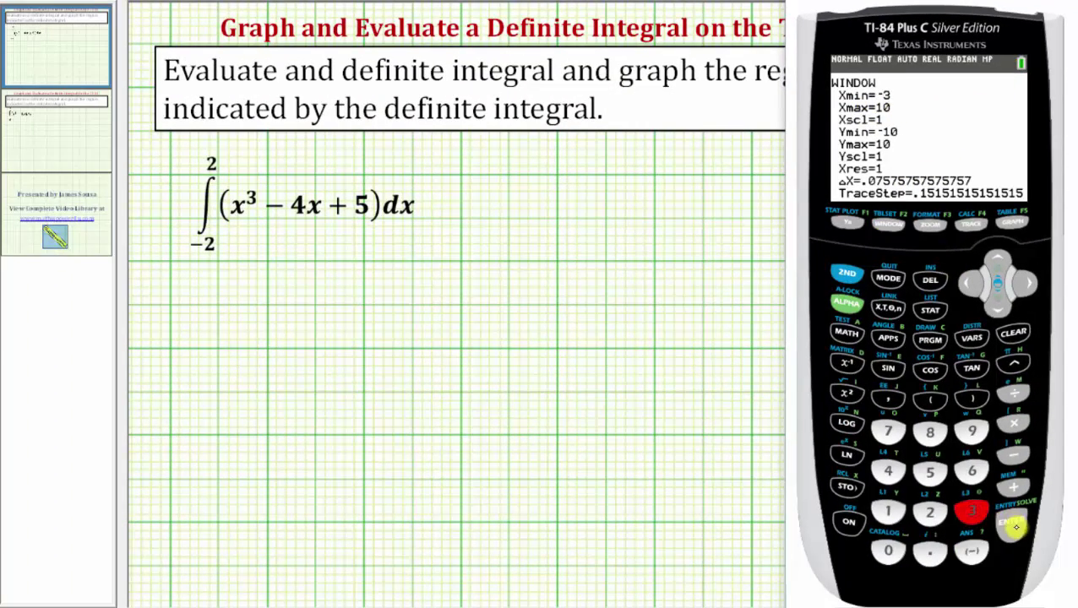
pyautogui.click(1014, 523)
pyautogui.click(1014, 523)
pyautogui.click(1014, 523)
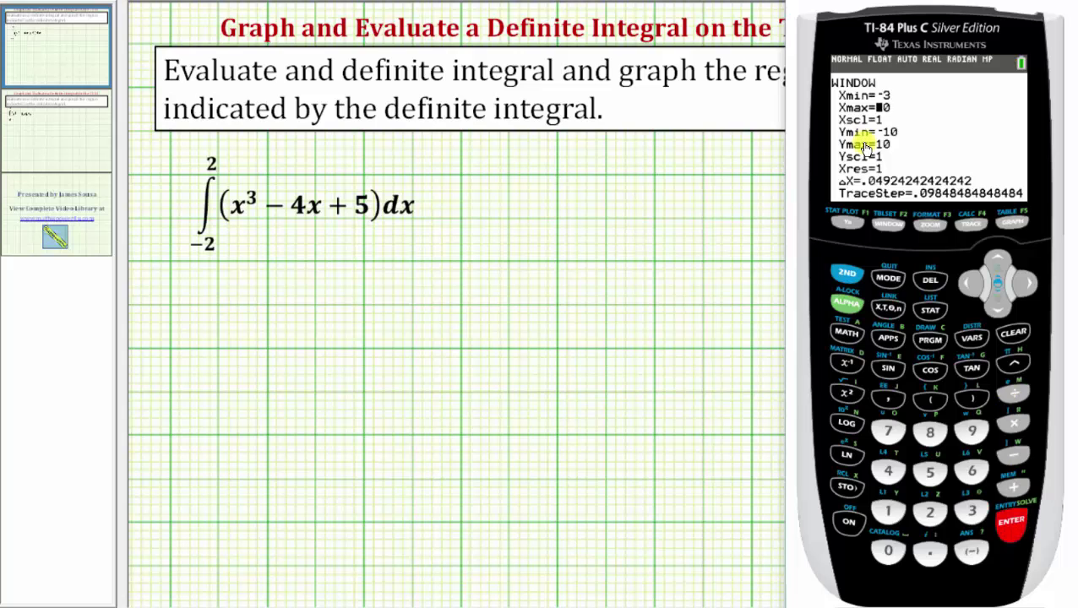
pyautogui.click(971, 513)
pyautogui.click(1013, 525)
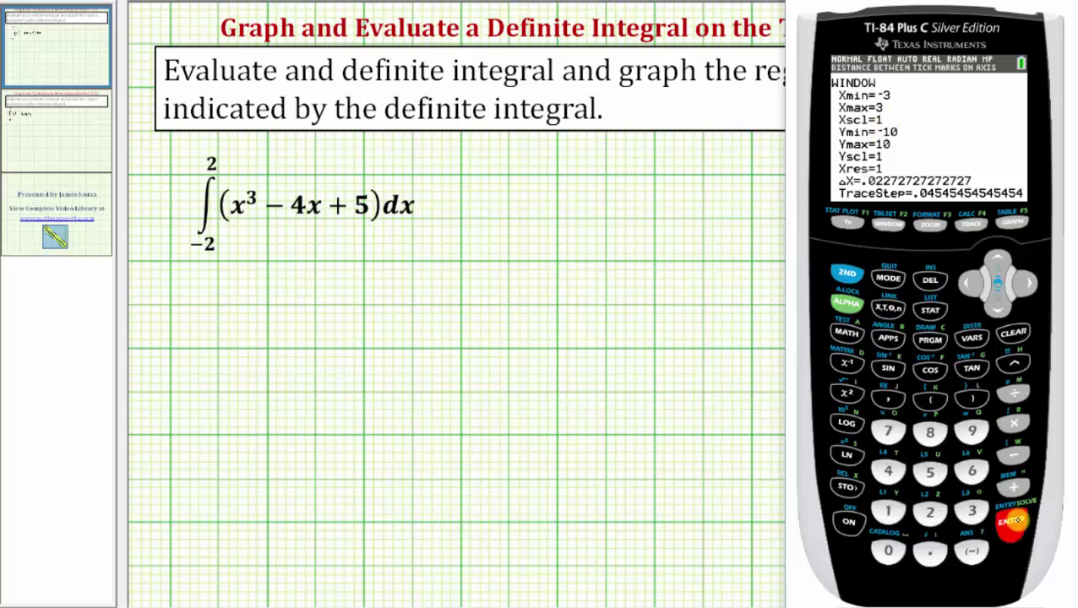
pyautogui.click(1011, 521)
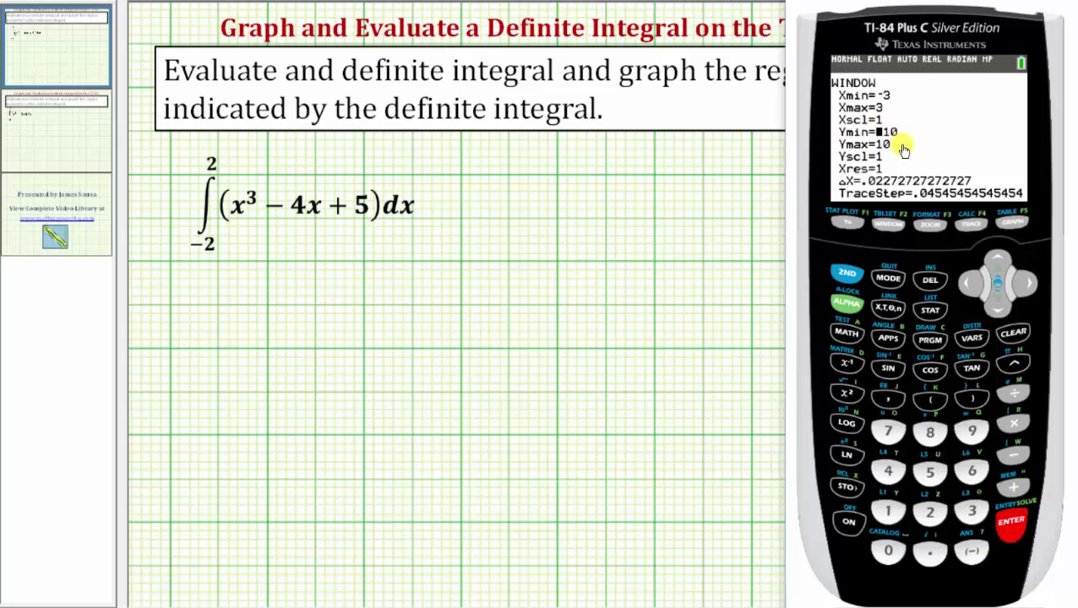
pyautogui.click(971, 551)
pyautogui.click(929, 512)
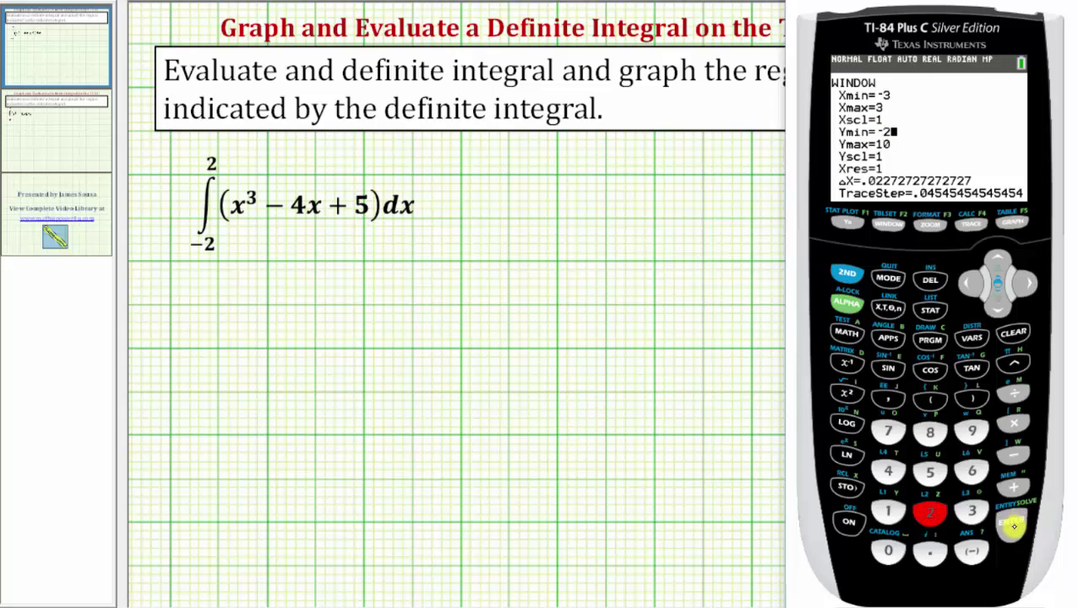
pyautogui.click(1013, 525)
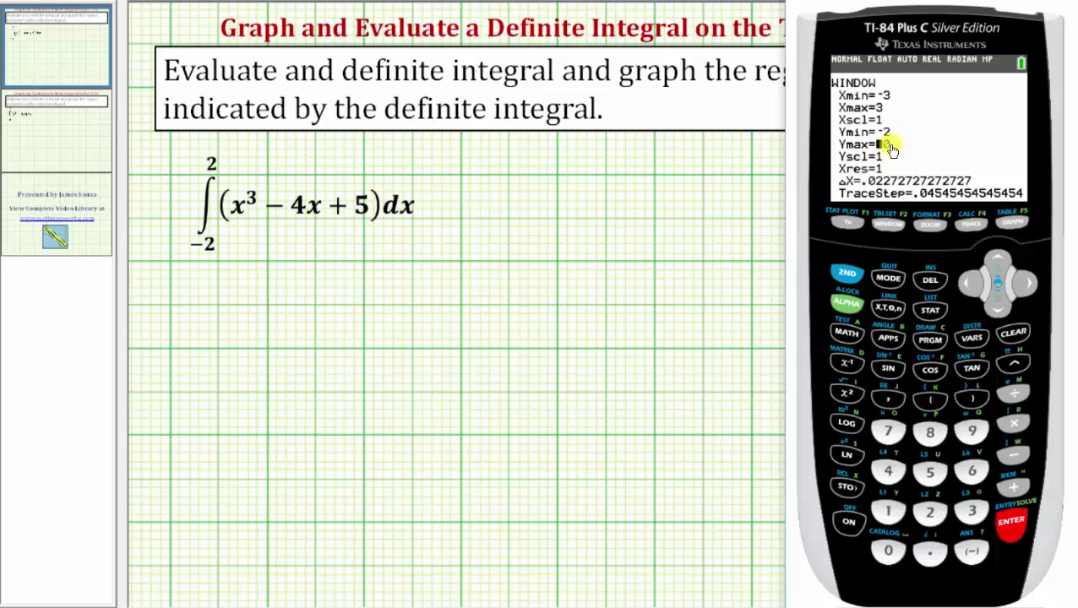
pyautogui.click(1024, 224)
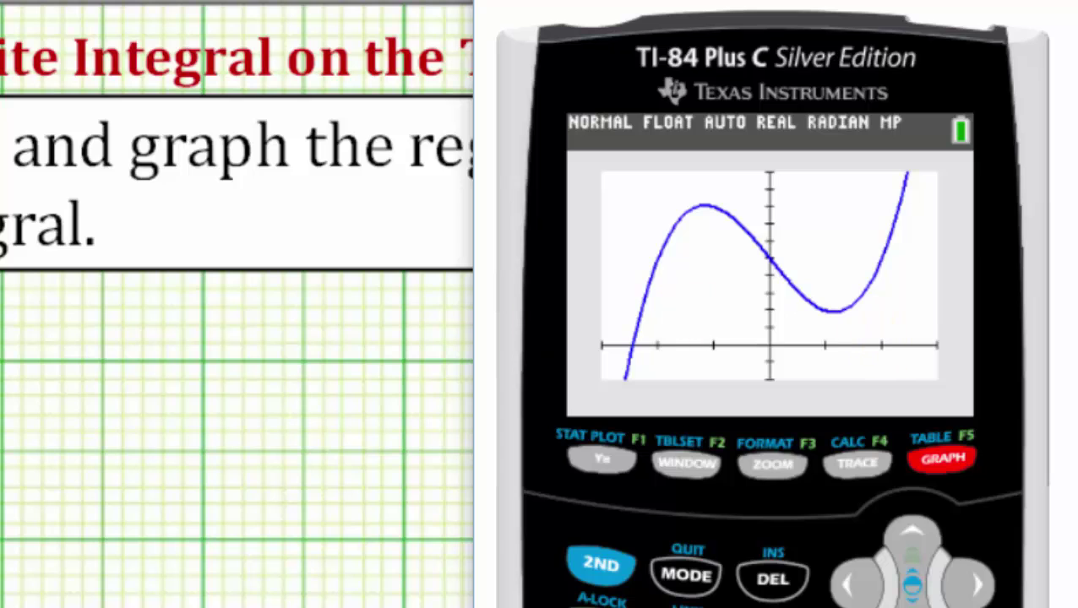
# Compute ∫f(x)dx of Y1 from −2 to 2, shading the region under the curve
pyautogui.click(605, 566)
pyautogui.click(872, 467)
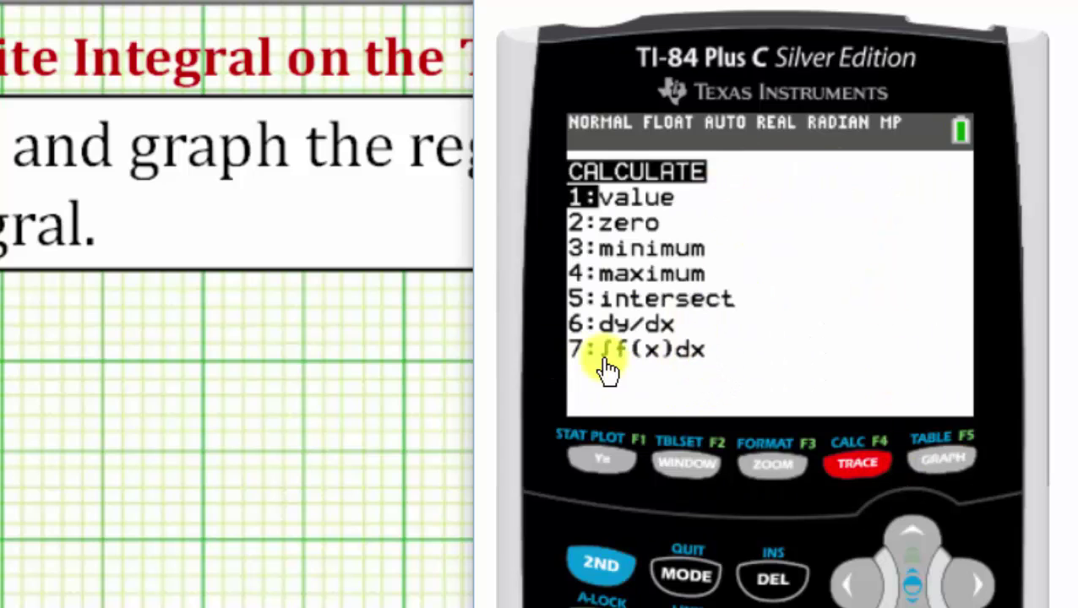
pyautogui.press('7')
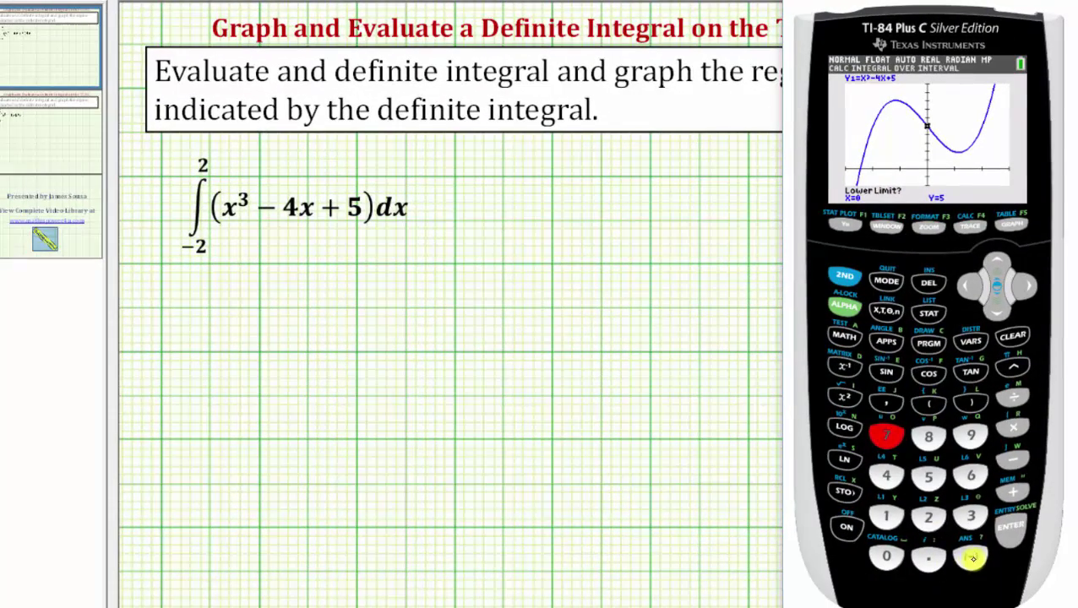
pyautogui.click(970, 557)
pyautogui.click(928, 517)
pyautogui.click(1010, 526)
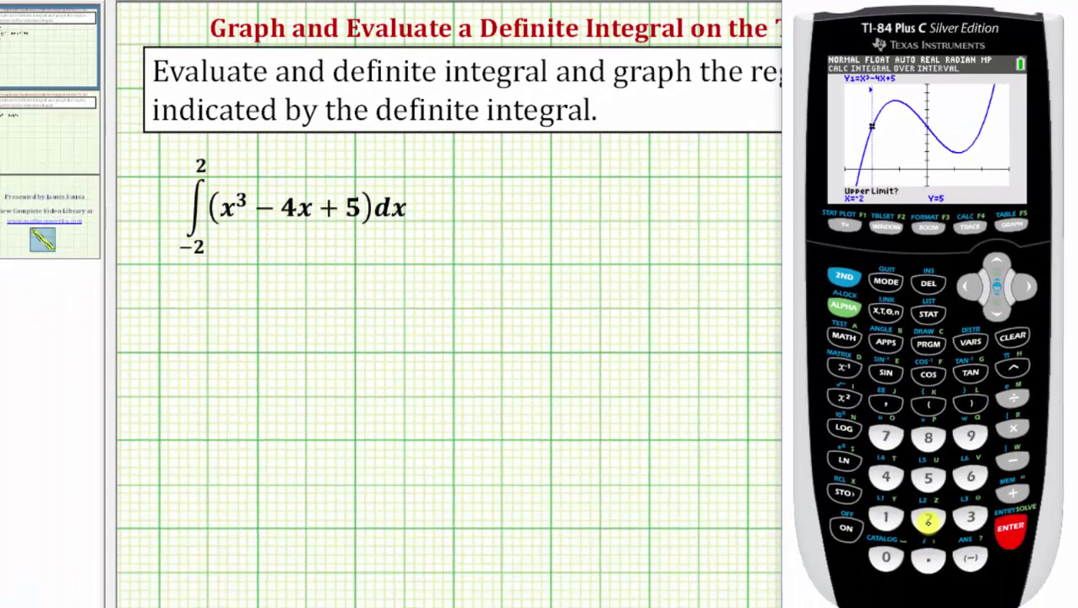
pyautogui.click(927, 521)
pyautogui.click(1009, 528)
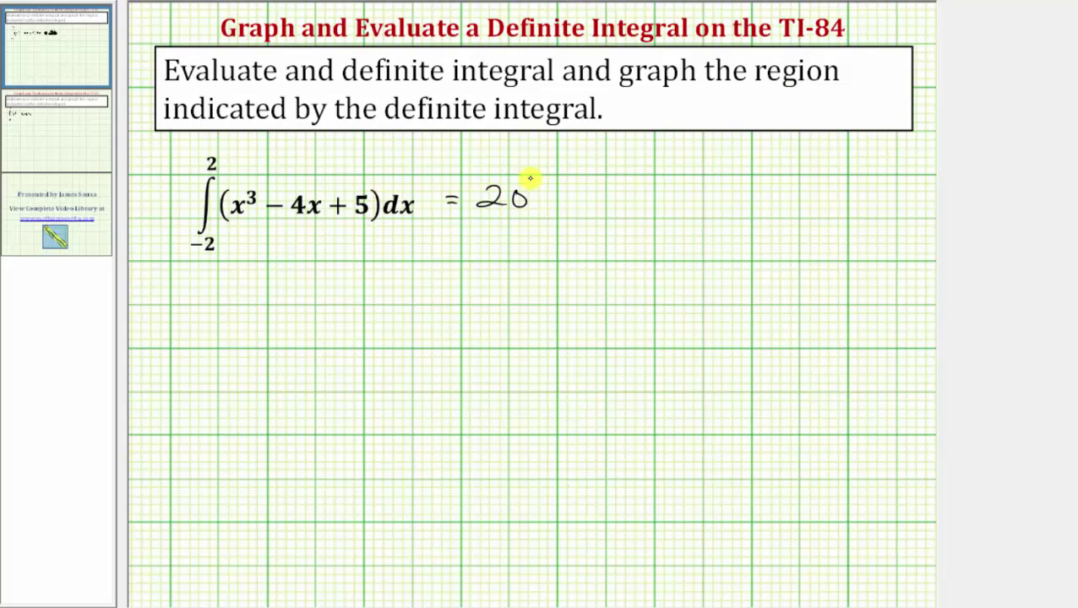
# Advance to the slide posing the integral of x³−4x from −2 to 2
pyautogui.click(43, 132)
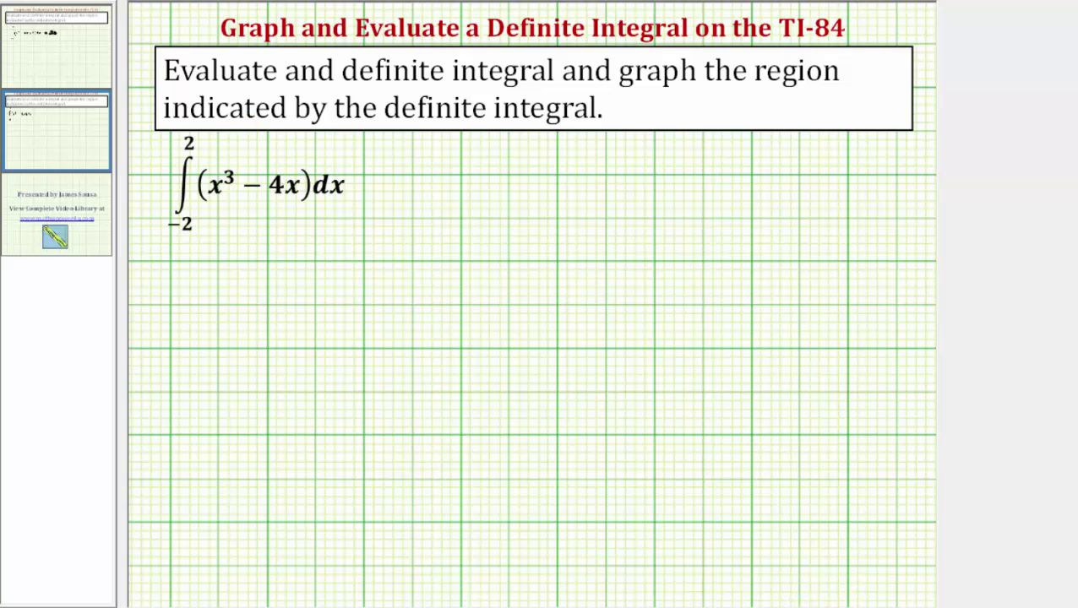
# Delete the +5 so Y1 reads X³−4X, and graph the new cubic
pyautogui.hotkey('alt', 'Tab')
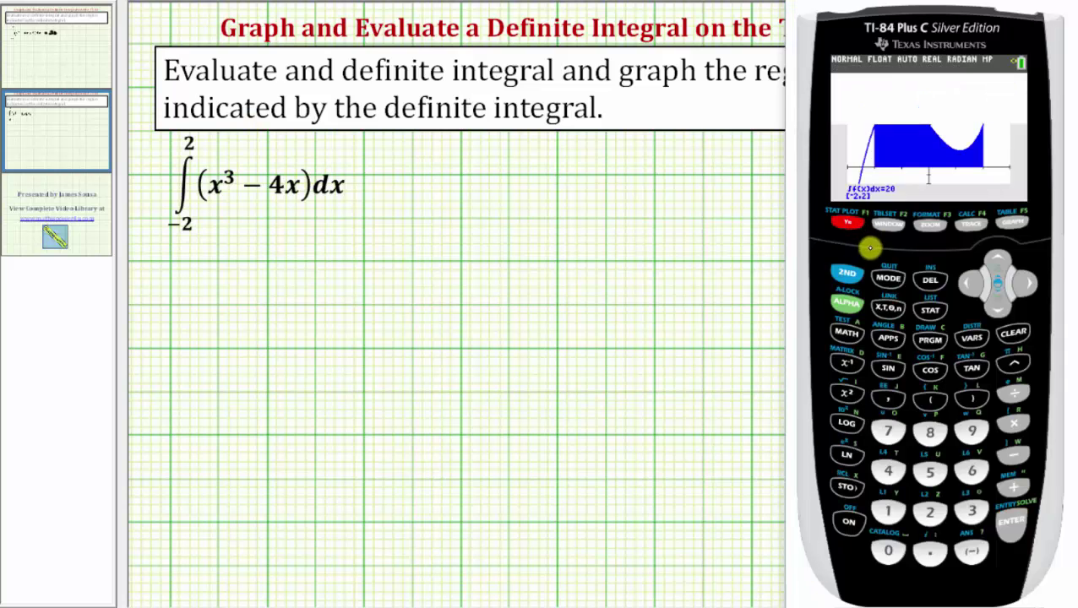
pyautogui.click(847, 222)
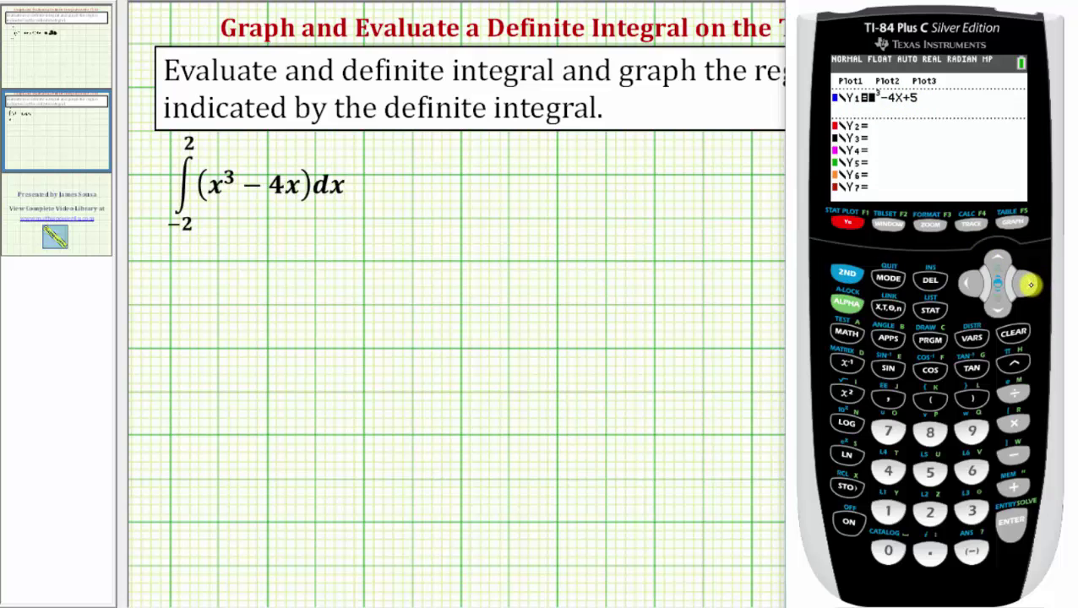
pyautogui.click(1029, 285)
pyautogui.click(1026, 284)
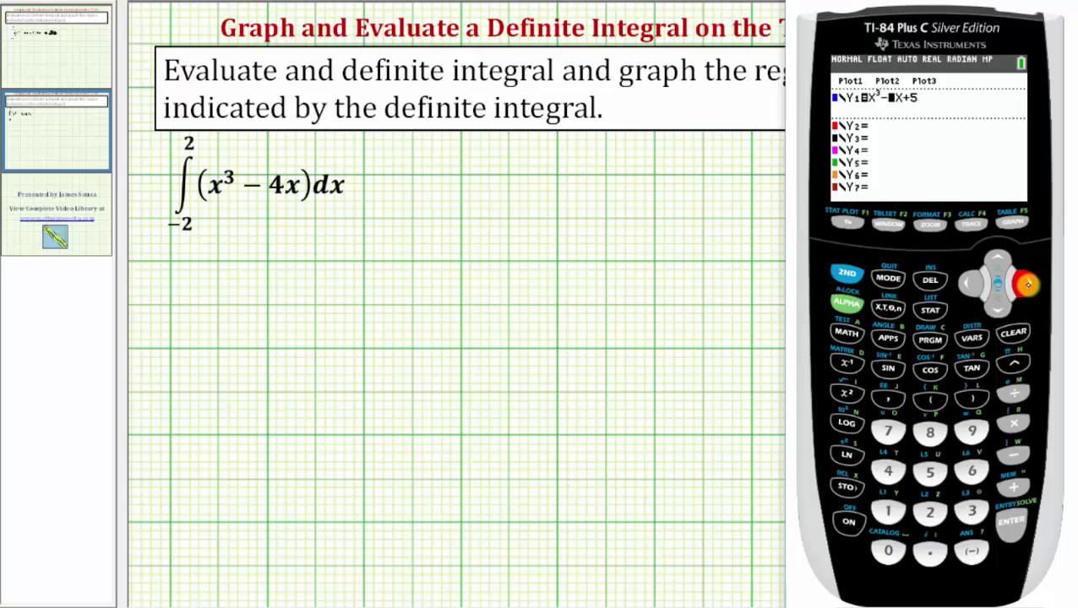
pyautogui.click(1026, 285)
pyautogui.click(1026, 284)
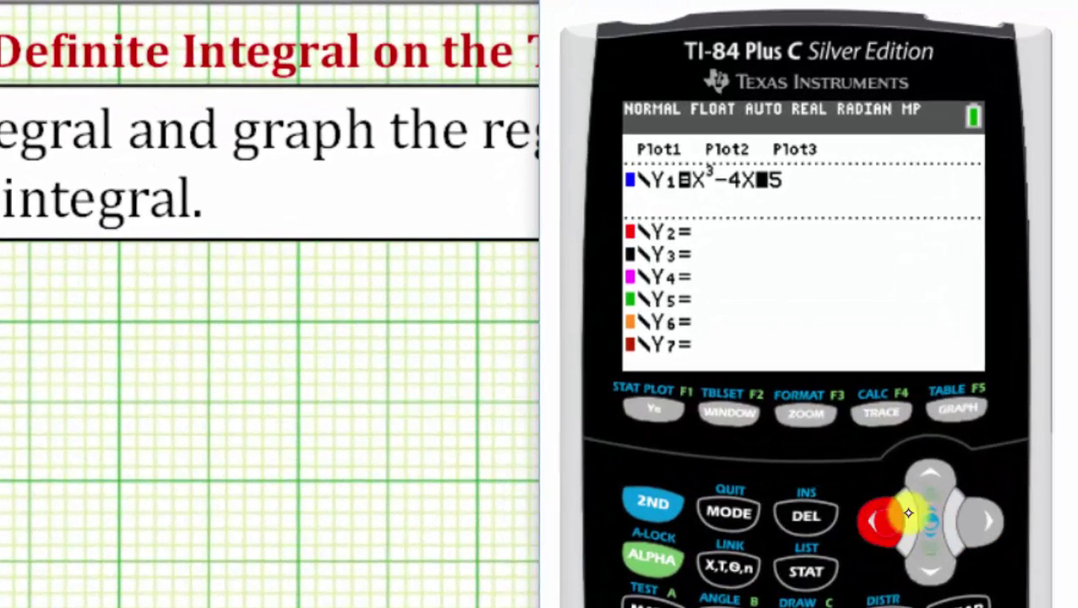
pyautogui.click(807, 516)
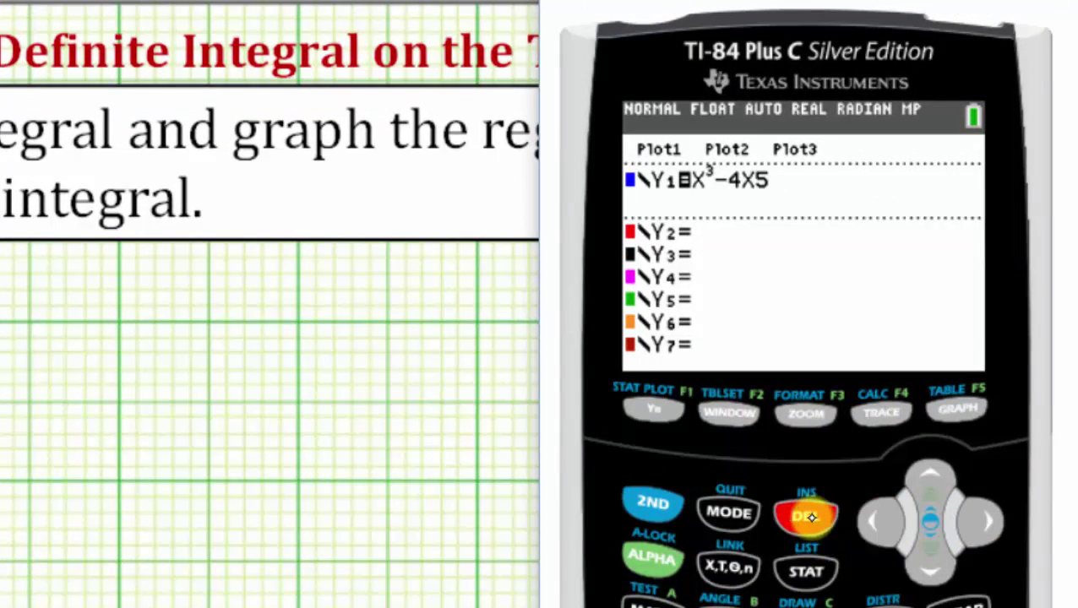
pyautogui.click(809, 517)
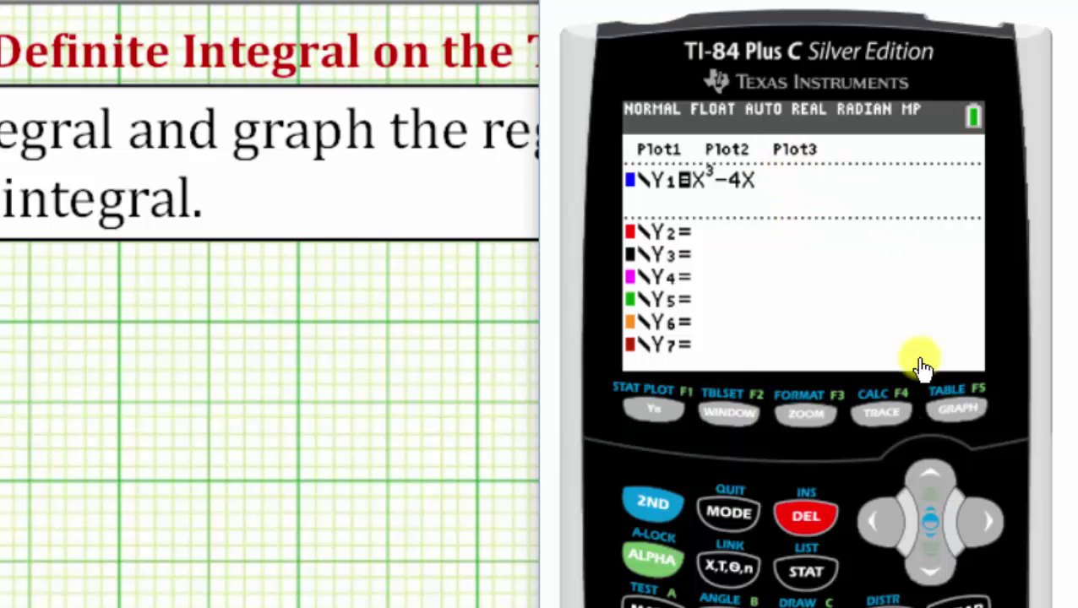
pyautogui.click(970, 411)
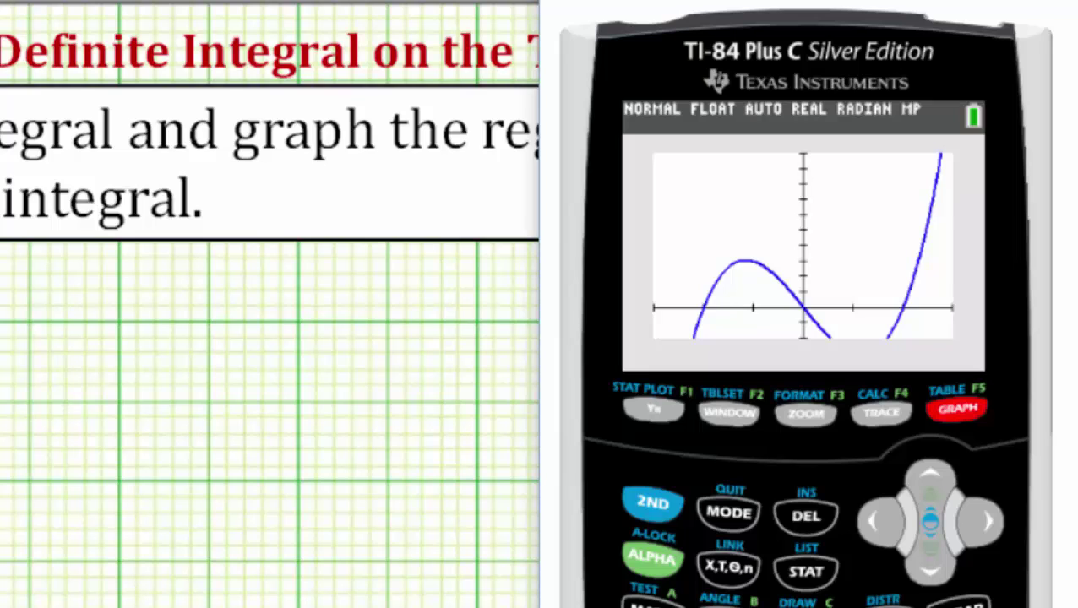
# Set Ymin to −6 and Ymax to 6, then redraw the graph of X³−4X
pyautogui.click(747, 413)
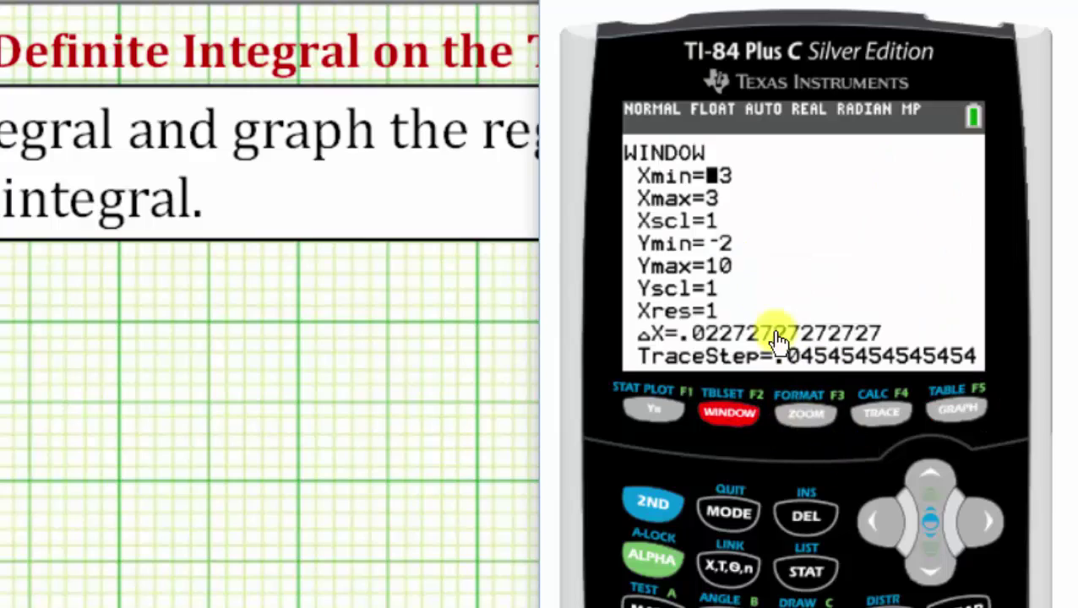
pyautogui.click(928, 561)
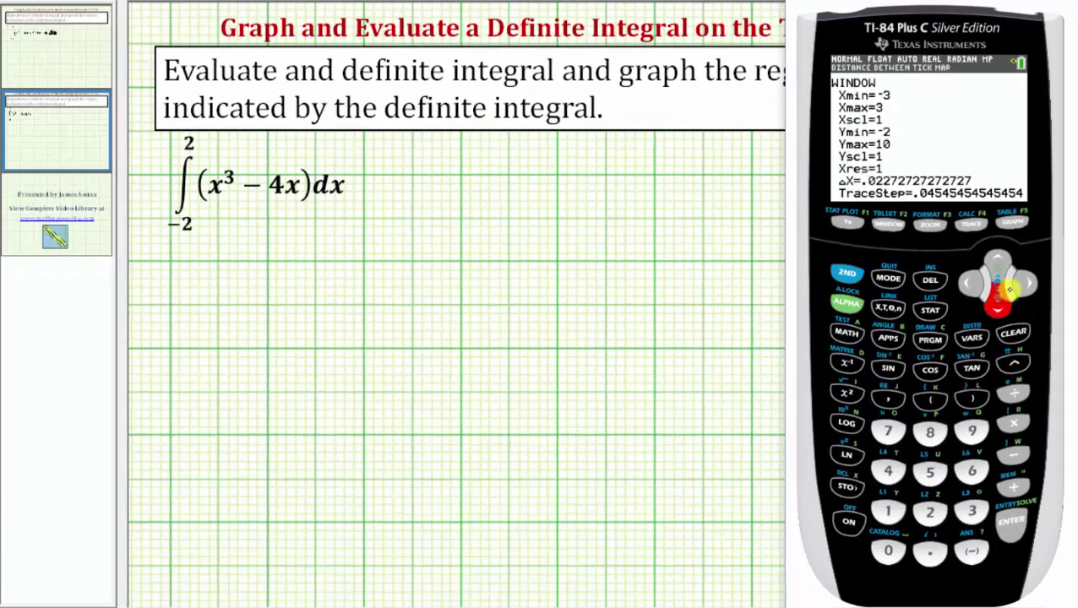
pyautogui.click(932, 467)
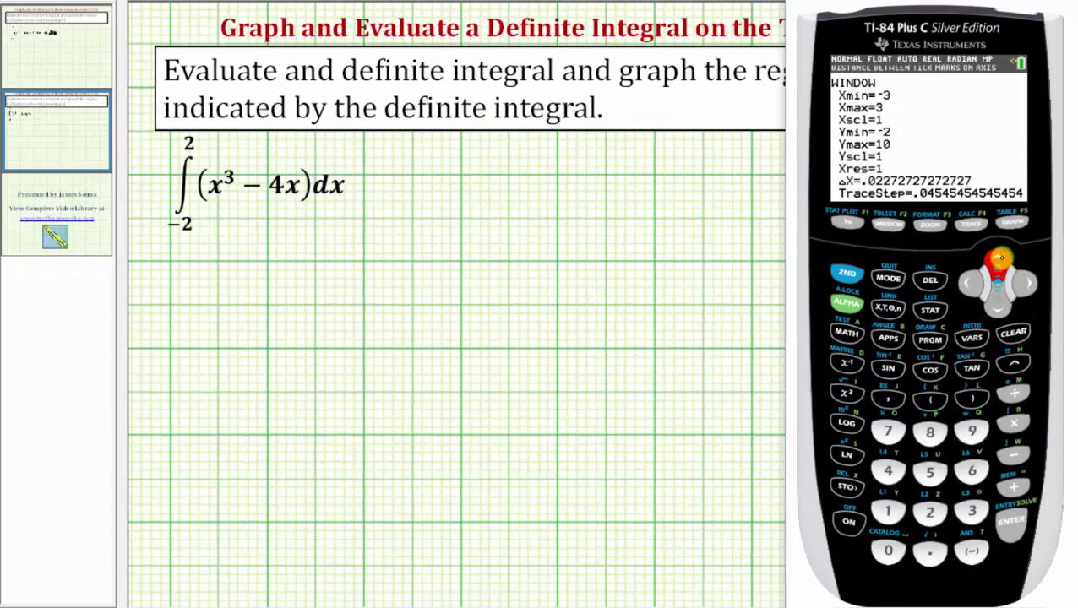
pyautogui.click(997, 259)
pyautogui.click(972, 550)
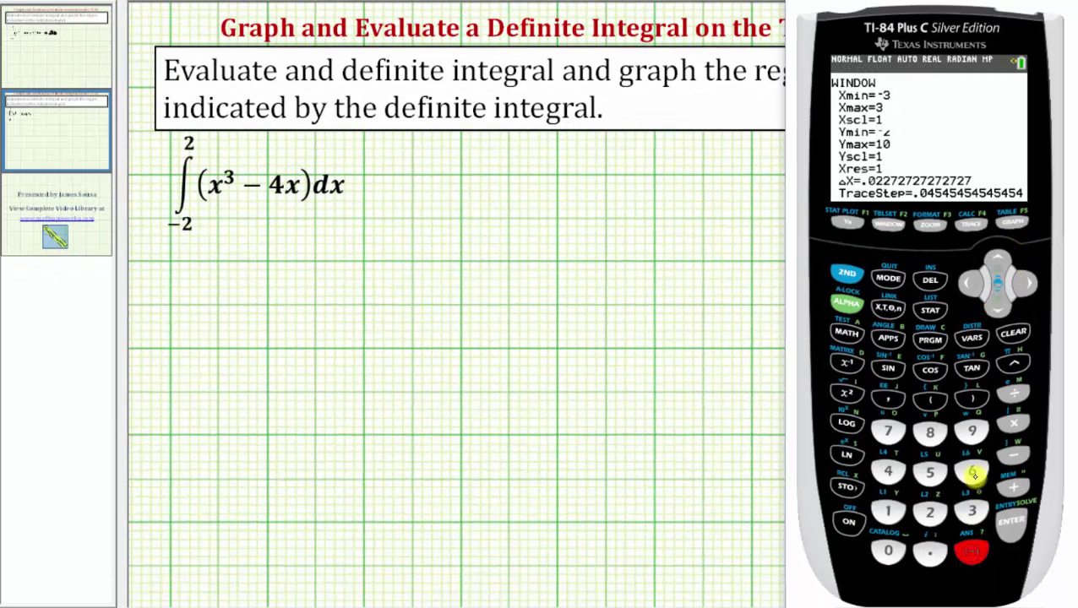
pyautogui.click(971, 471)
pyautogui.click(1011, 521)
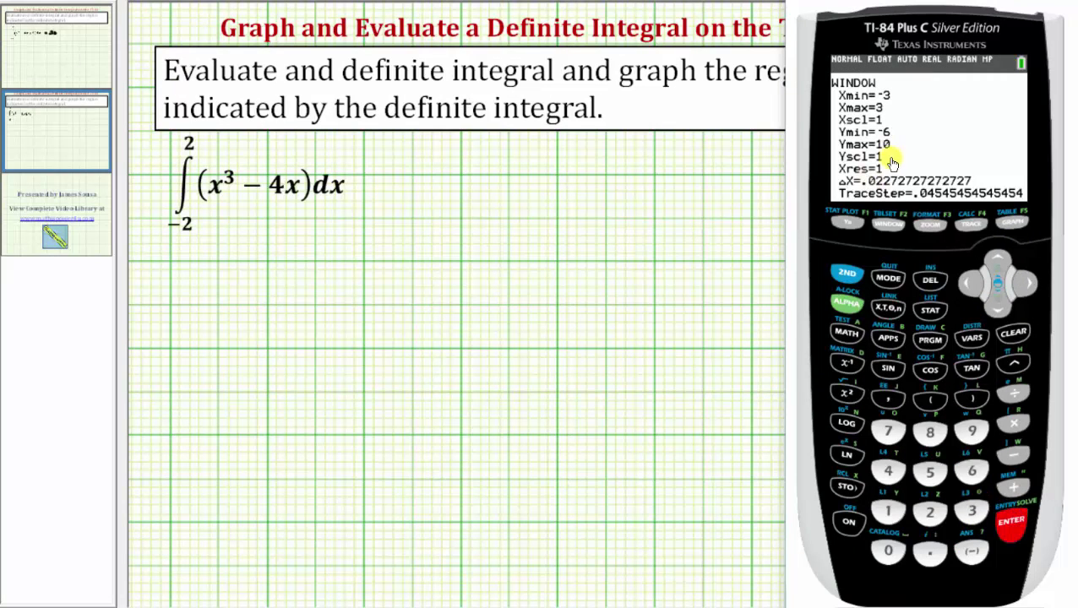
pyautogui.click(975, 474)
pyautogui.click(1018, 225)
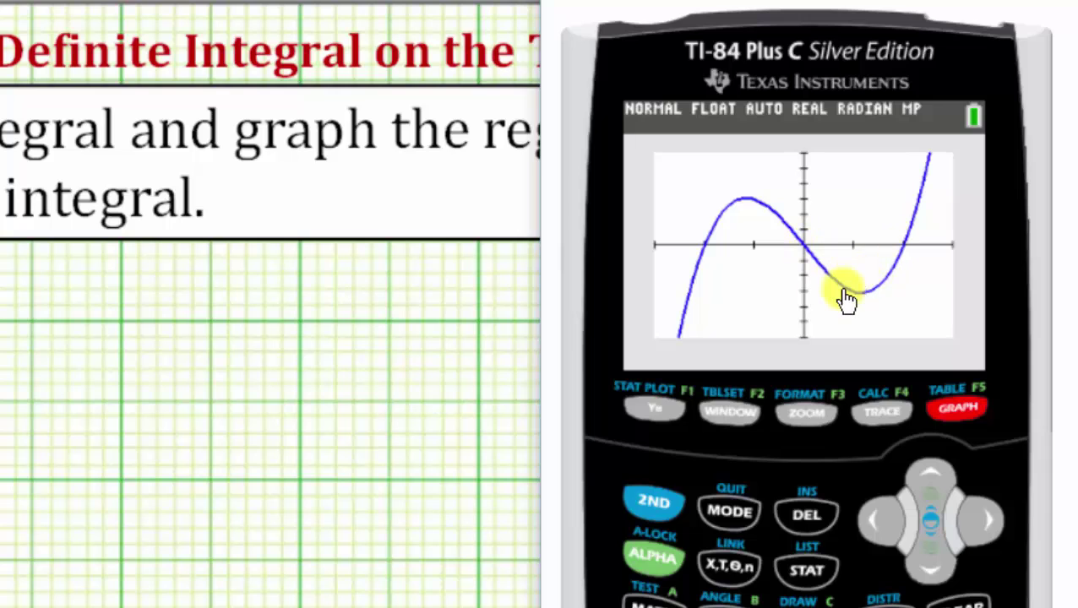
# Evaluate ∫f(x)dx of X³−4X with lower limit −2 and upper limit 2
pyautogui.click(663, 500)
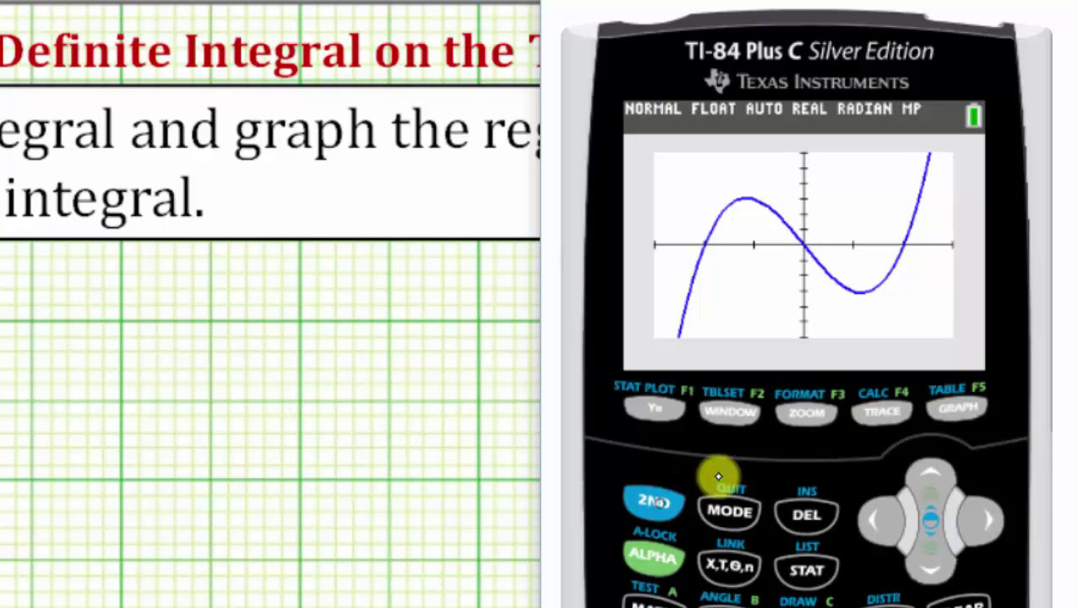
pyautogui.click(901, 412)
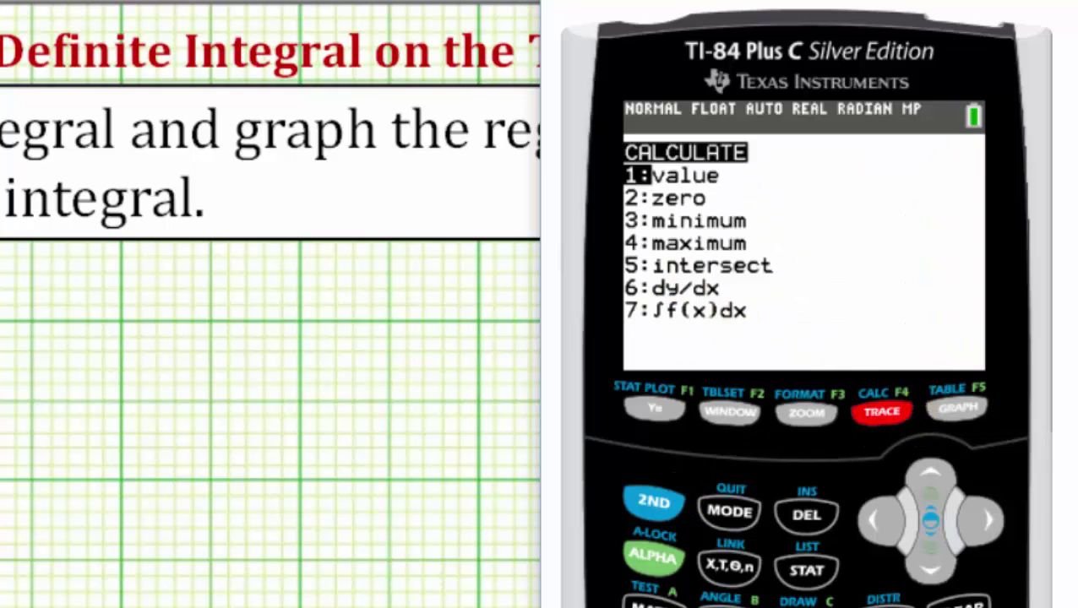
pyautogui.press('7')
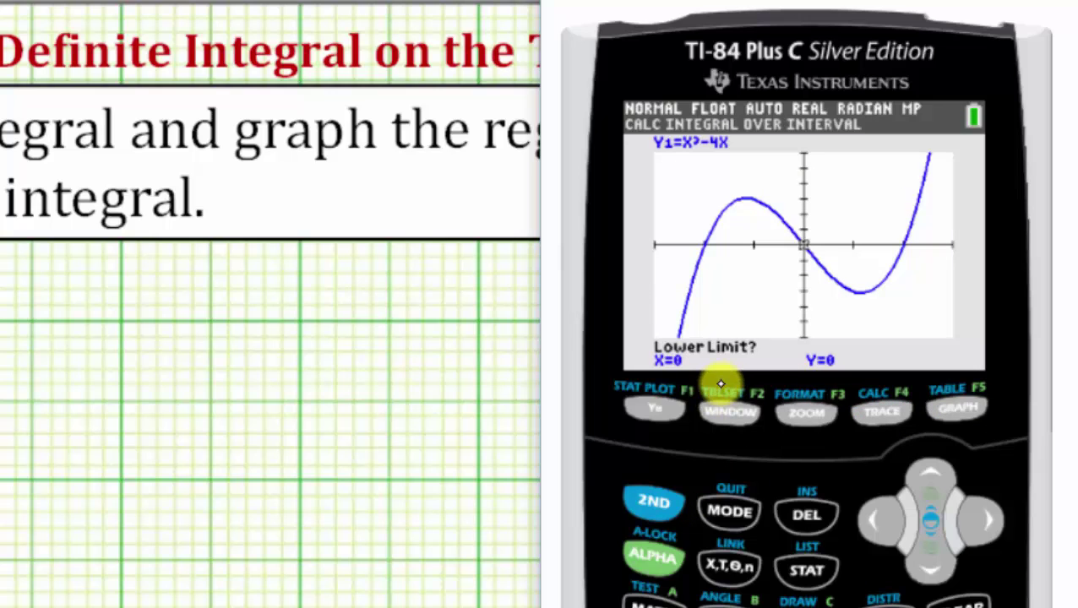
pyautogui.write('-2')
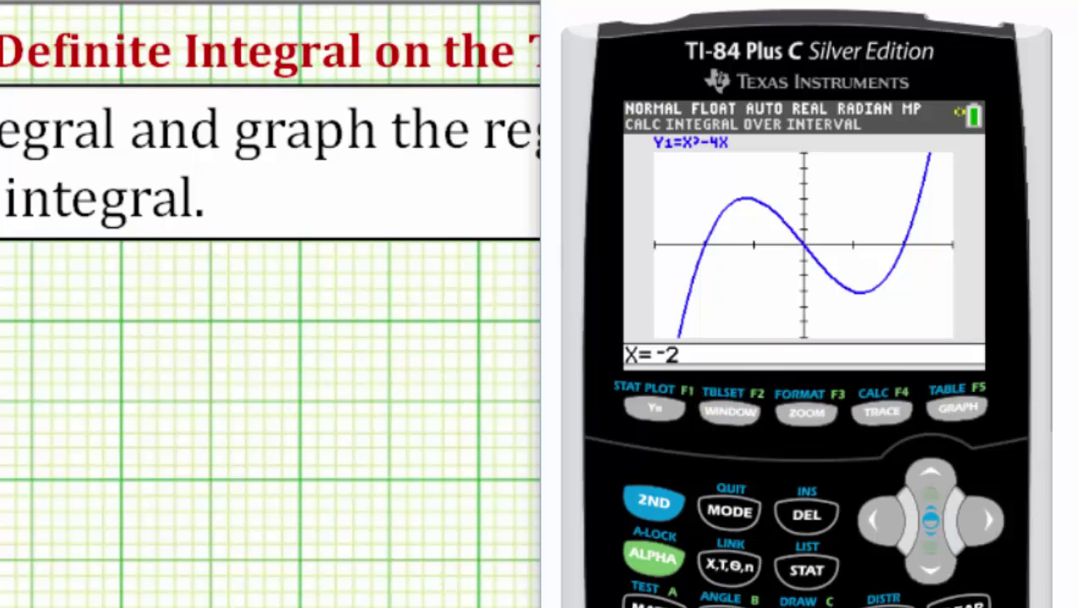
pyautogui.press('Return')
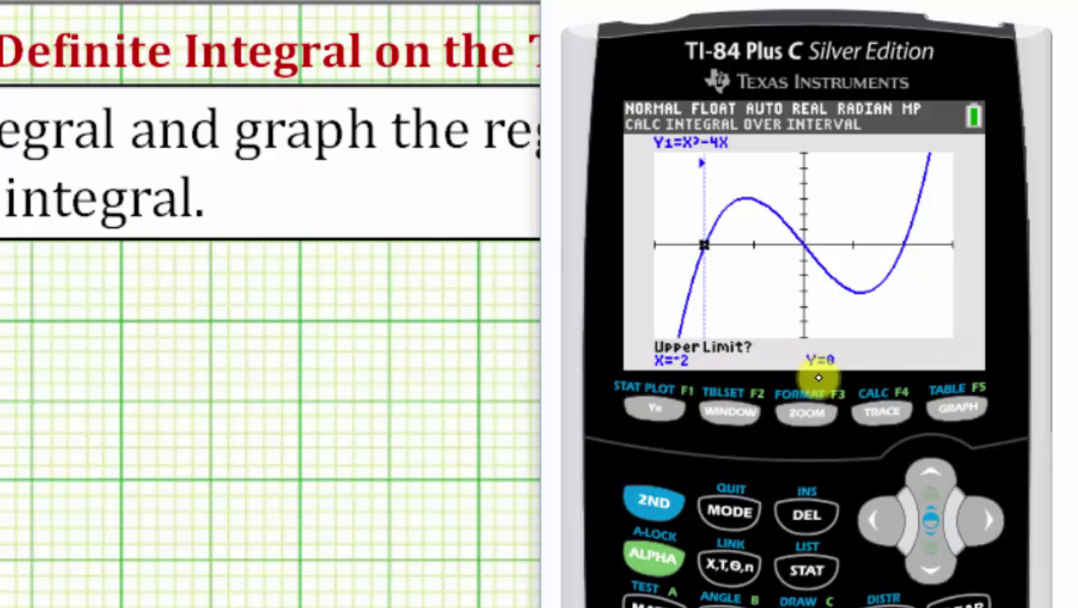
pyautogui.write('2')
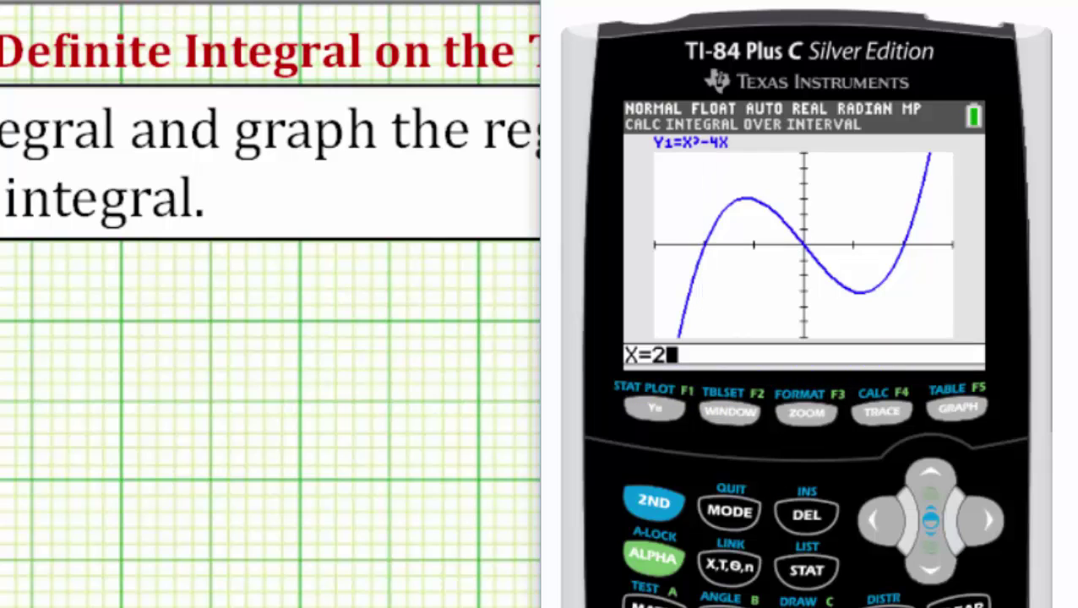
pyautogui.press('Return')
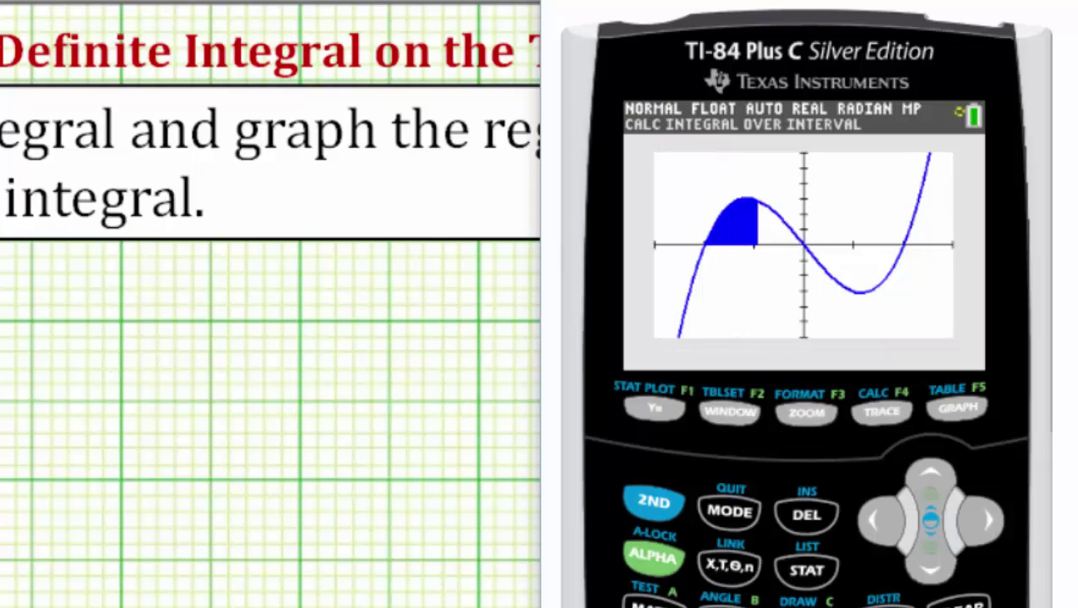